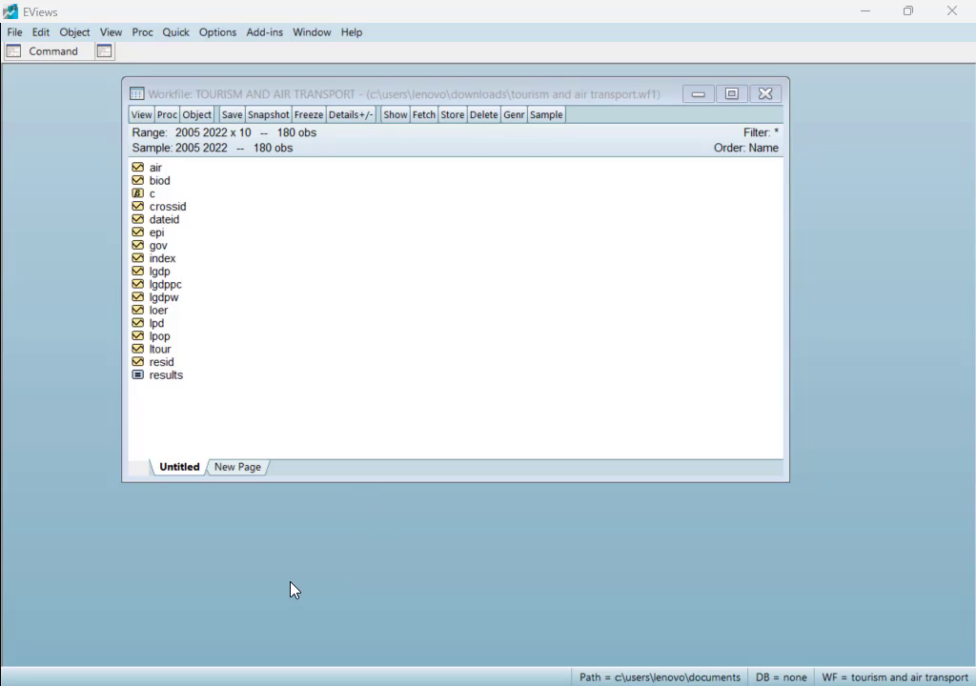
# Step: Open the series loer, lpd, lpop, epi and gov together as a group in a maximized window
pyautogui.click(156, 318)
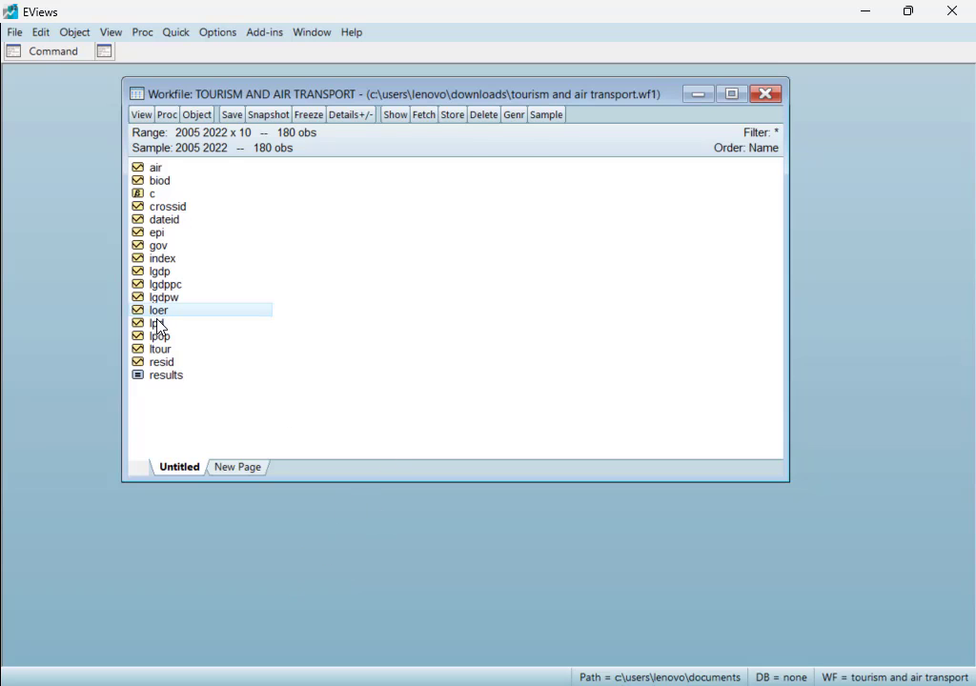
pyautogui.keyDown('ctrl'); pyautogui.click(156, 323); pyautogui.keyUp('ctrl')
pyautogui.keyDown('ctrl'); pyautogui.click(153, 337); pyautogui.keyUp('ctrl')
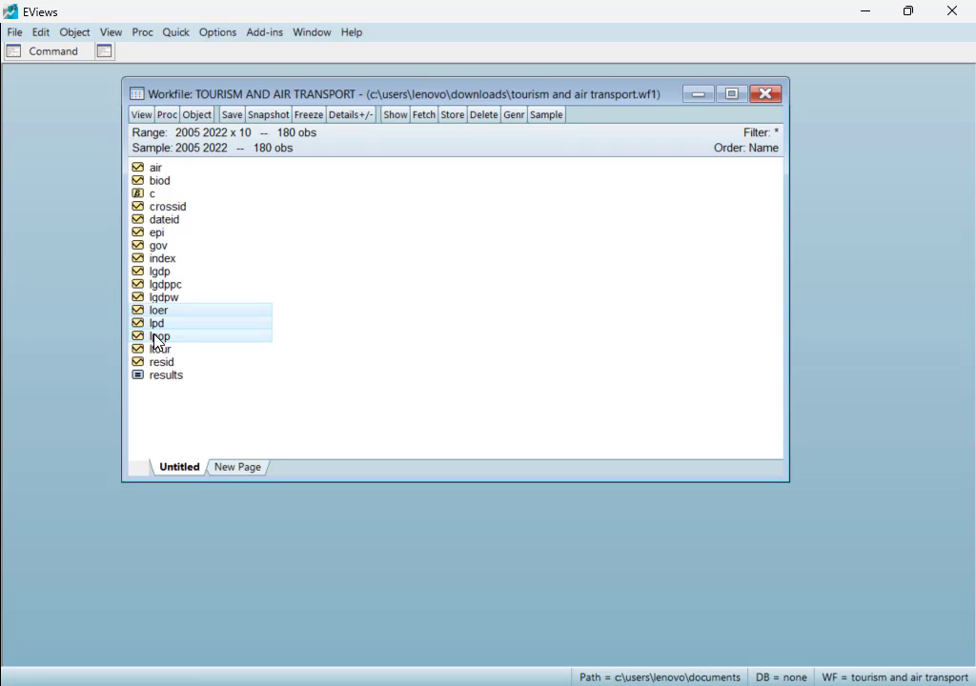
pyautogui.keyDown('ctrl'); pyautogui.click(150, 233); pyautogui.keyUp('ctrl')
pyautogui.keyDown('ctrl'); pyautogui.click(159, 246); pyautogui.keyUp('ctrl')
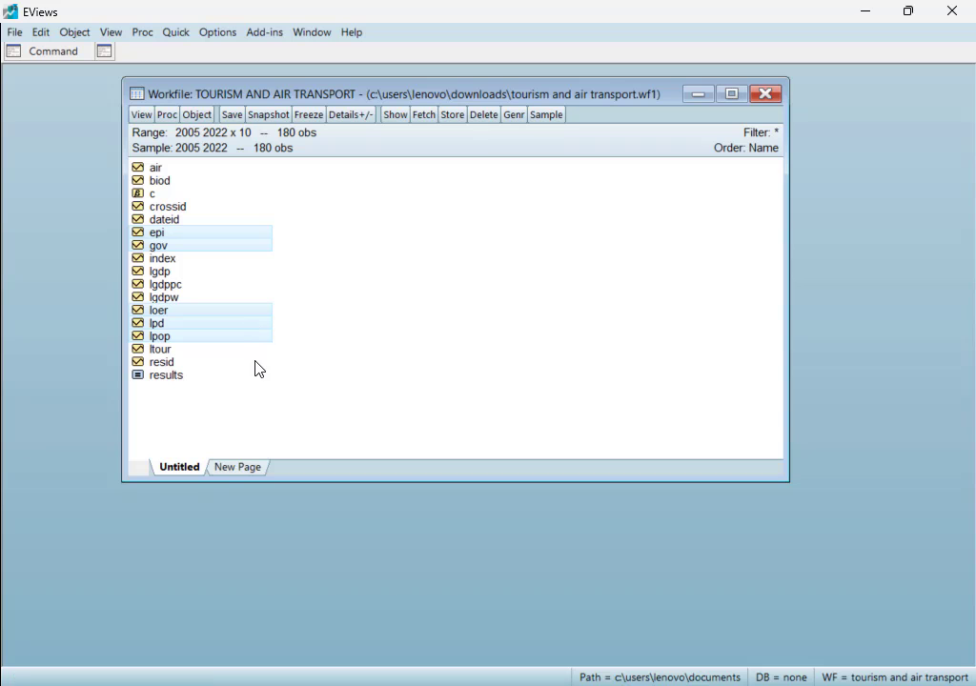
pyautogui.rightClick(176, 322)
pyautogui.moveTo(291, 329)
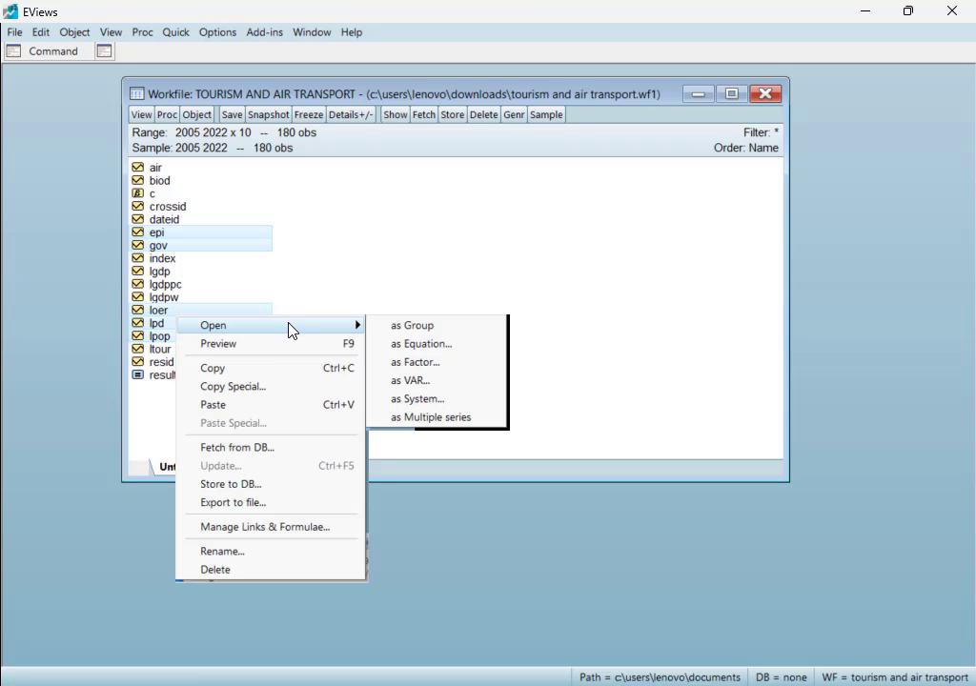
pyautogui.click(463, 329)
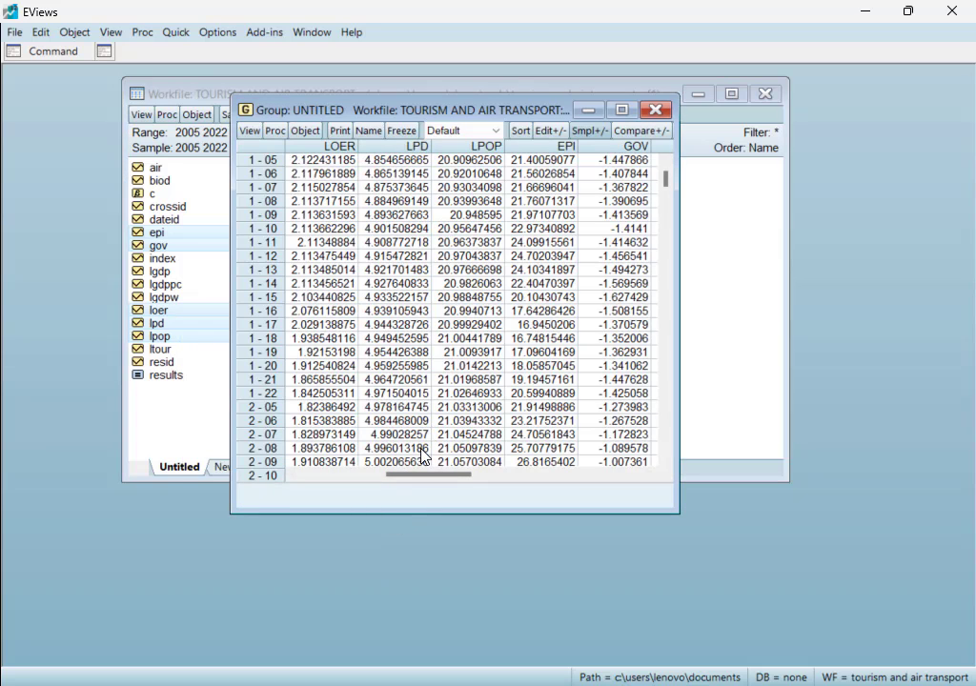
pyautogui.click(622, 110)
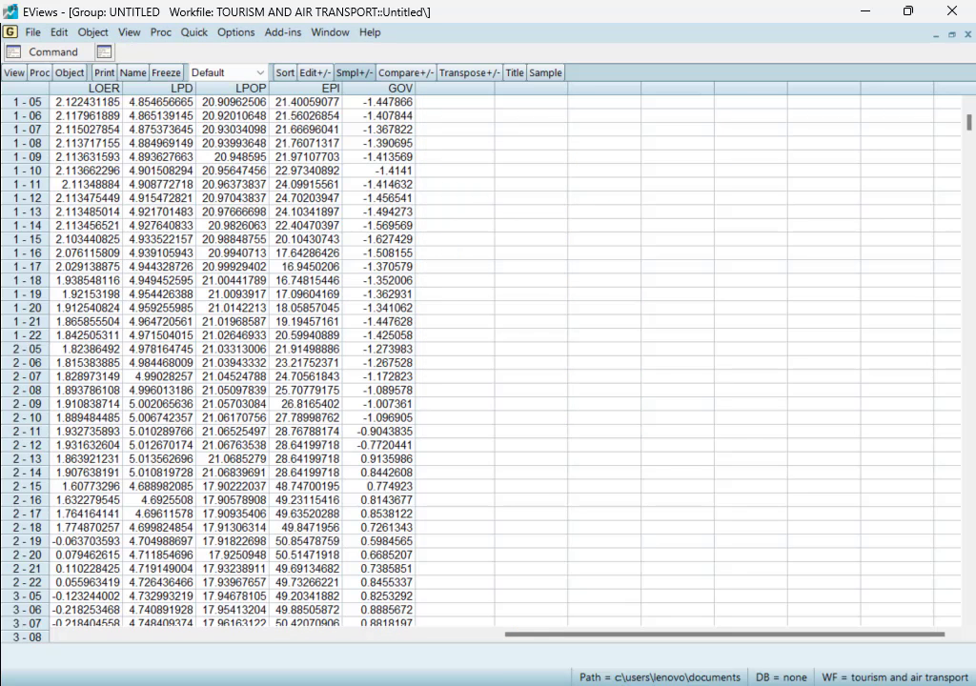
# Step: Run a principal components table on the group, saving the eigenvalues vector as ev and the eigenvectors matrix as em
pyautogui.click(14, 73)
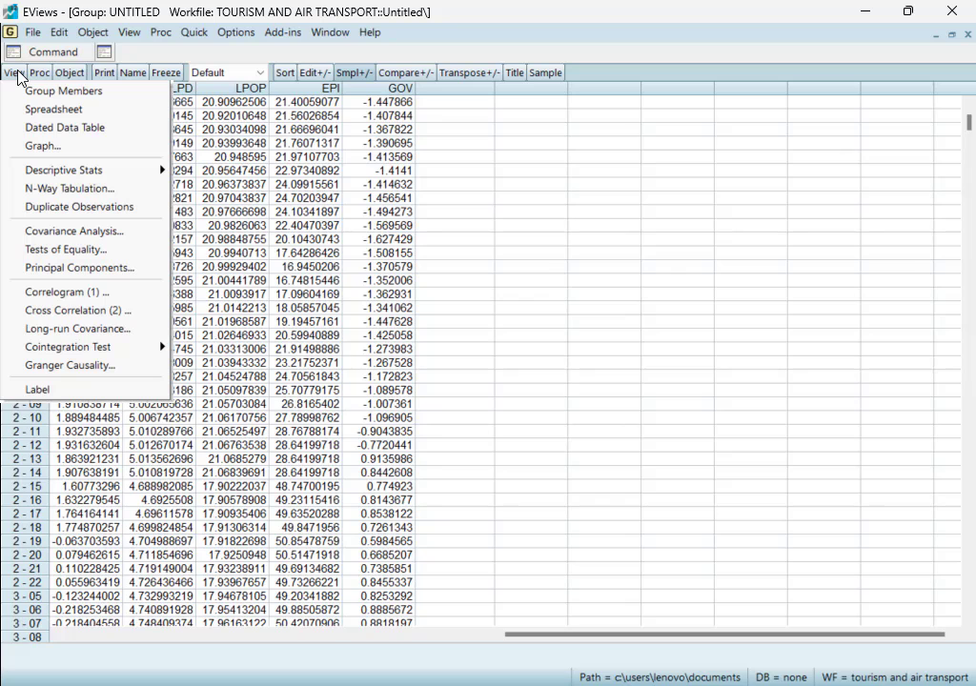
pyautogui.click(76, 270)
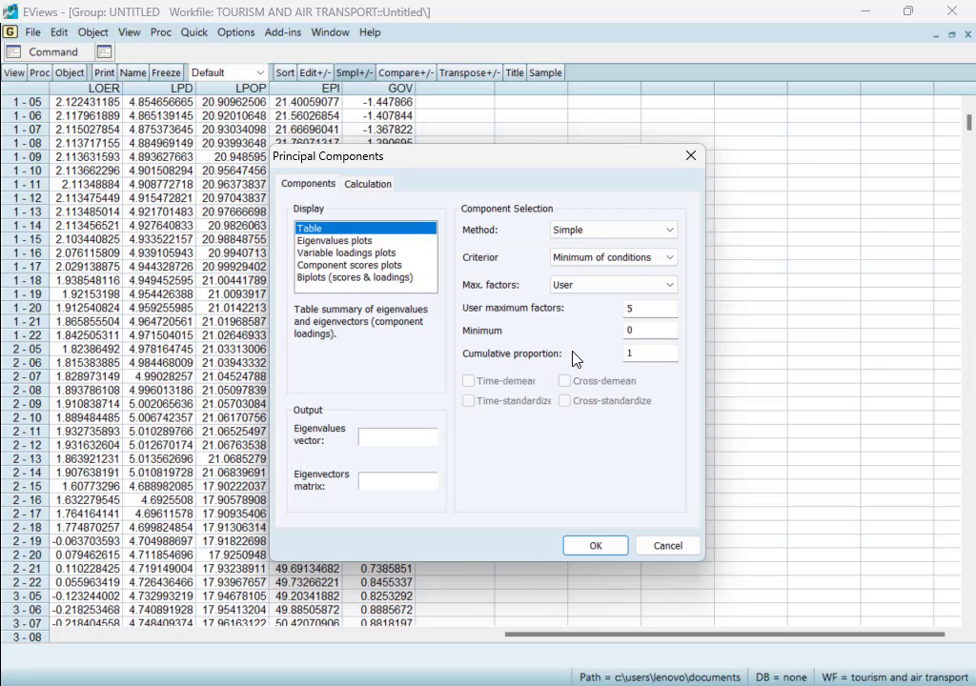
pyautogui.click(635, 285)
pyautogui.click(636, 287)
pyautogui.click(386, 482)
pyautogui.click(592, 547)
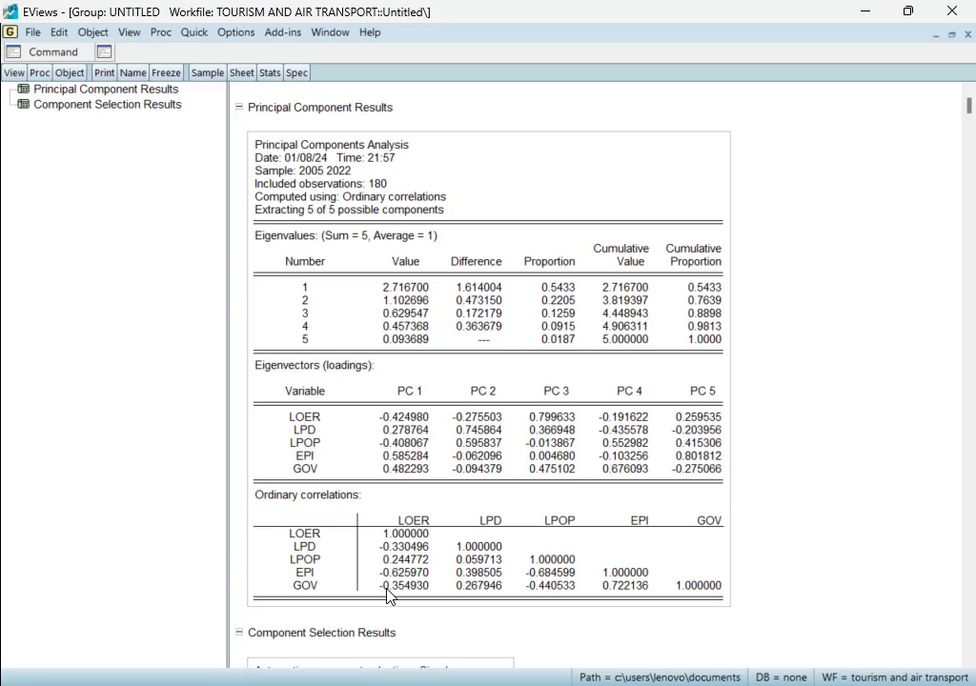
# Step: Review the principal component and component selection tables, plus the contents of the saved ev vector and em matrix
pyautogui.scroll(-3, 429, 544)
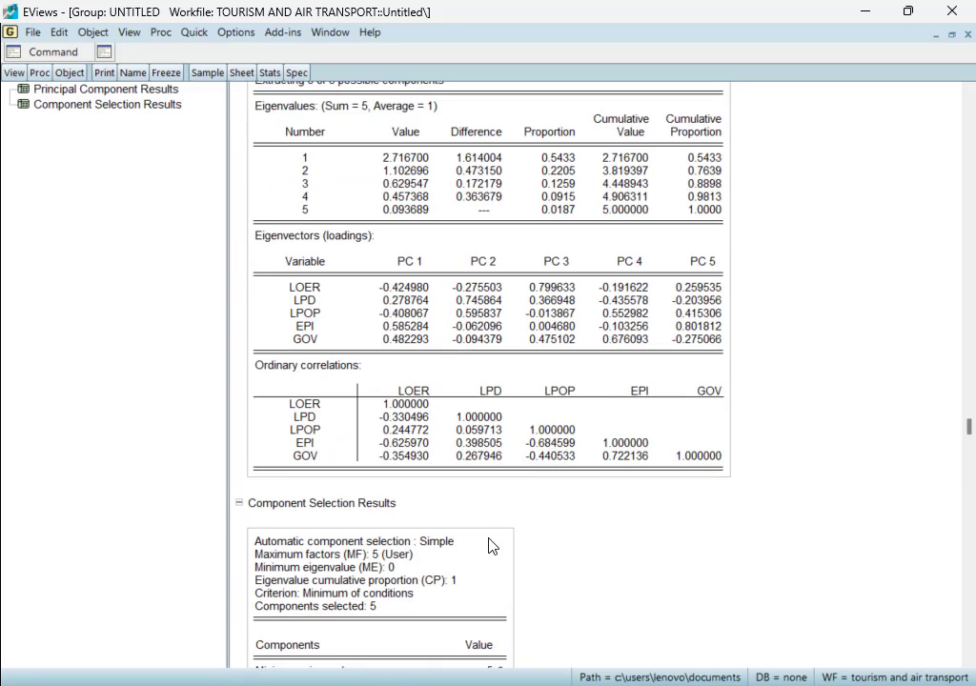
pyautogui.scroll(-2, 491, 545)
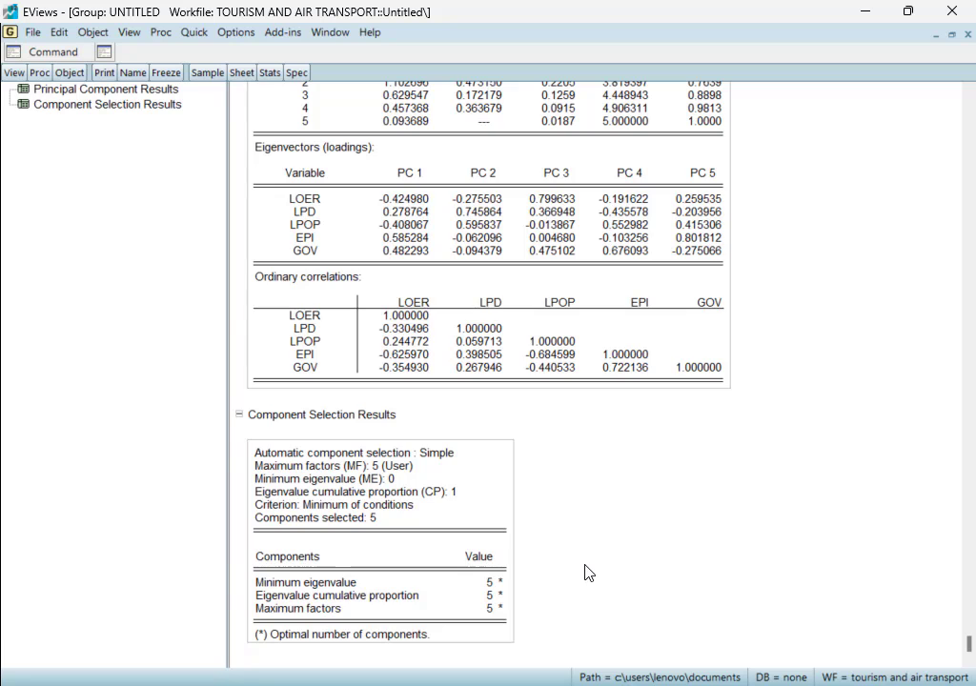
pyautogui.scroll(5, 588, 572)
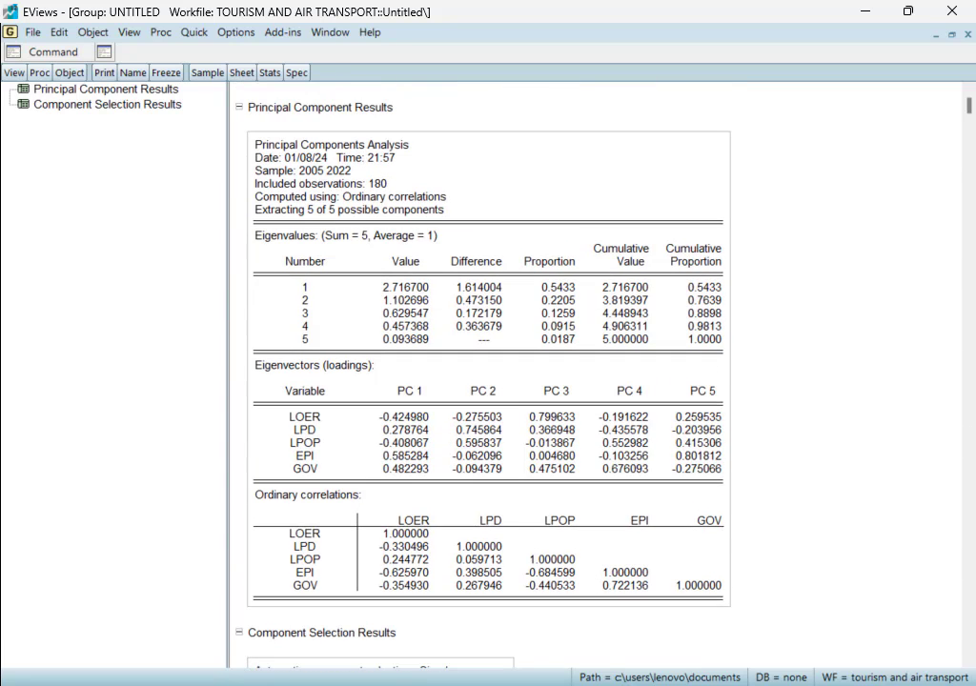
pyautogui.click(950, 38)
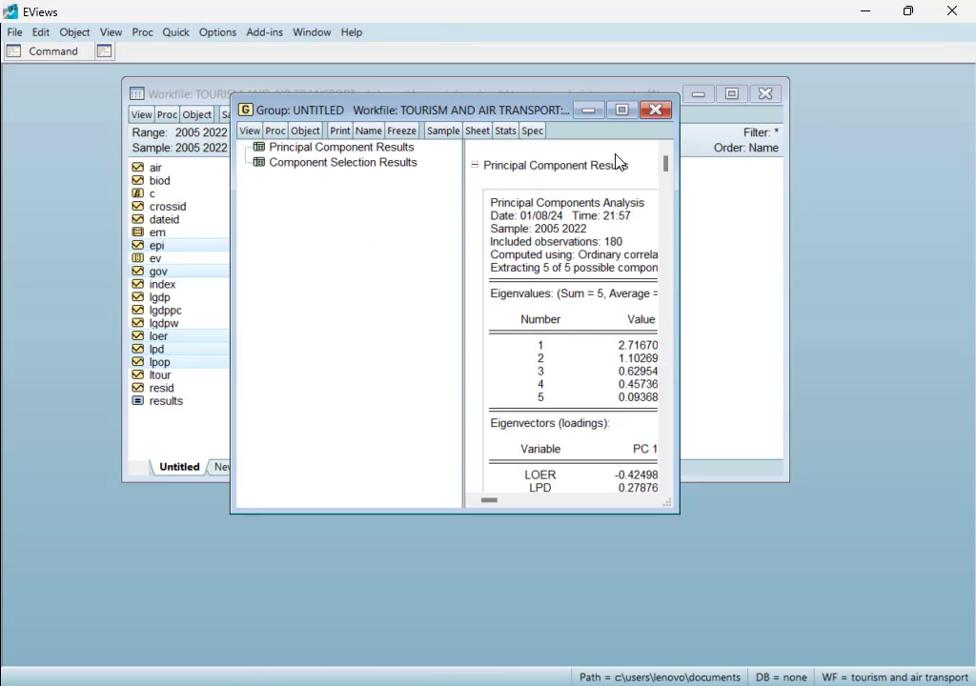
pyautogui.moveTo(521, 112); pyautogui.dragTo(733, 185)
pyautogui.doubleClick(156, 258)
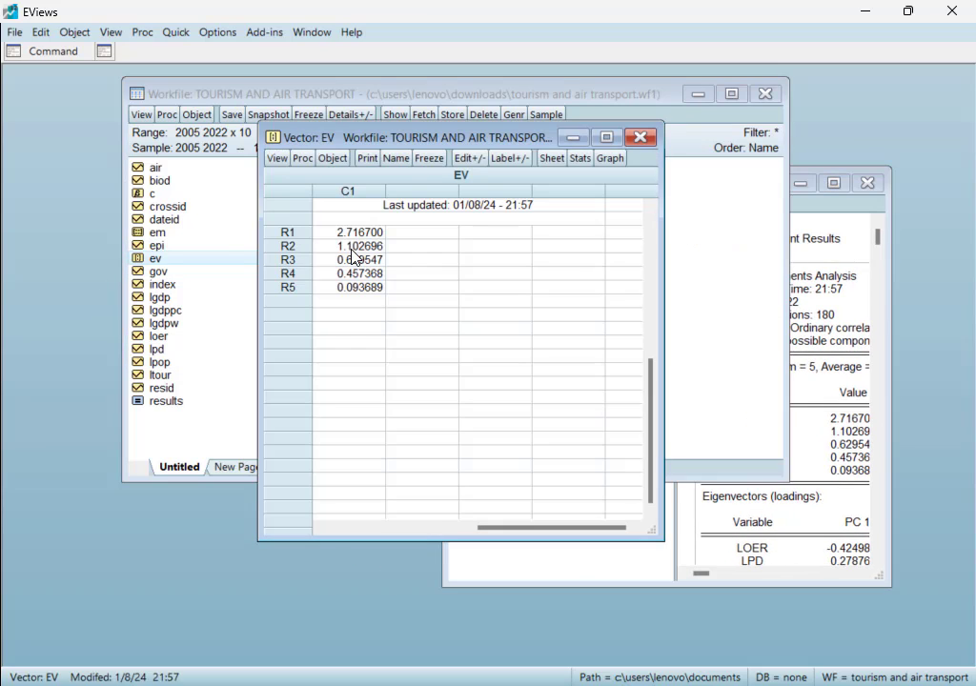
pyautogui.click(639, 137)
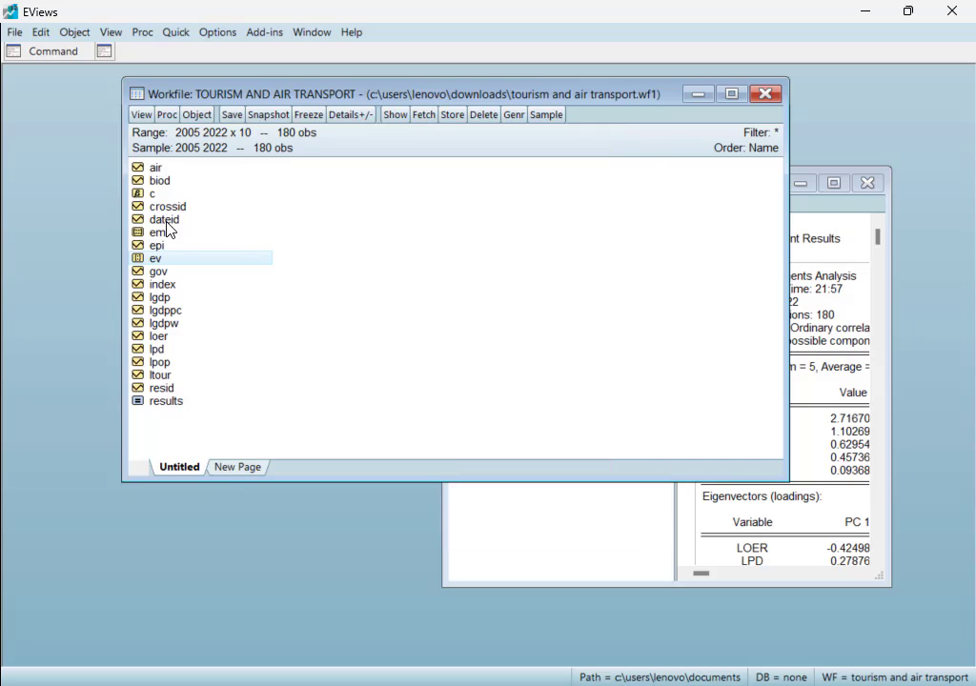
pyautogui.doubleClick(145, 233)
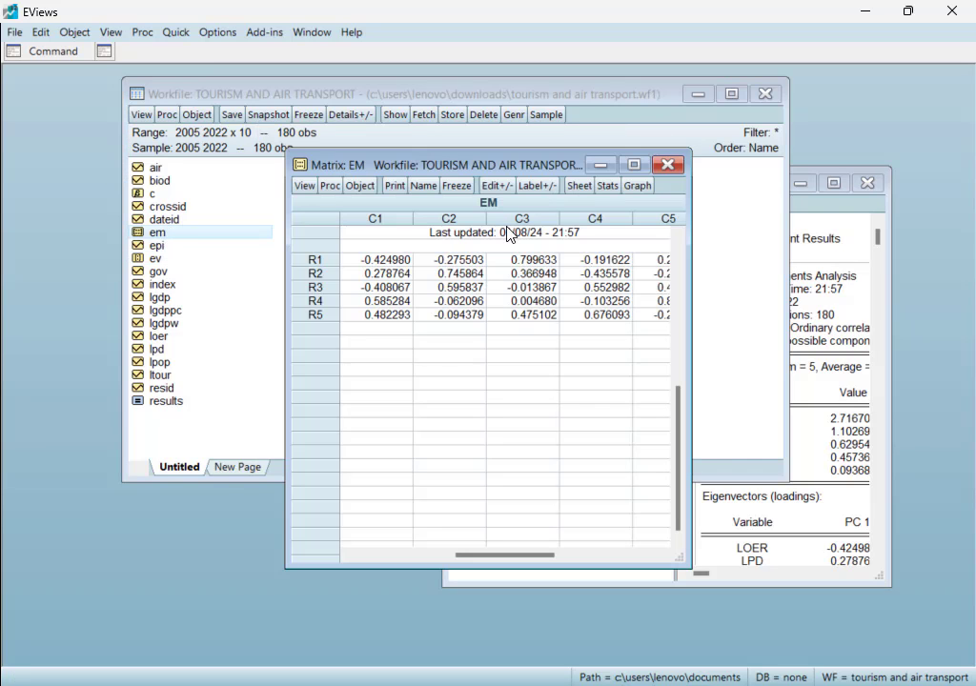
pyautogui.click(668, 165)
# Step: Plot the group's eigenvalues as a scree plot, with eigenvalue differences and cumulative proportion graphs included
pyautogui.click(890, 331)
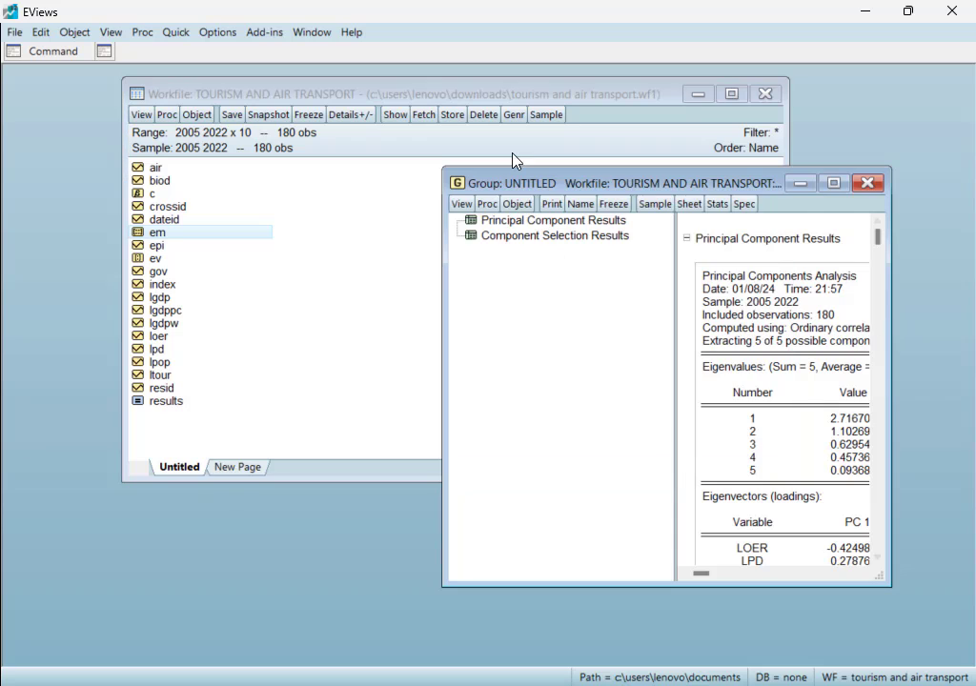
pyautogui.click(835, 184)
pyautogui.click(14, 73)
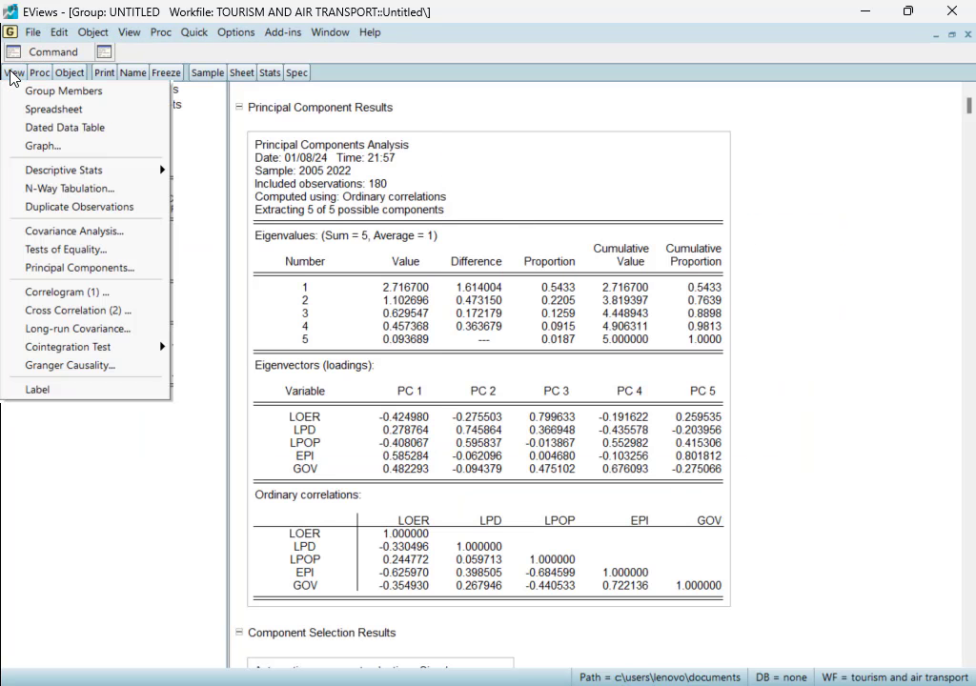
pyautogui.click(63, 219)
pyautogui.click(391, 240)
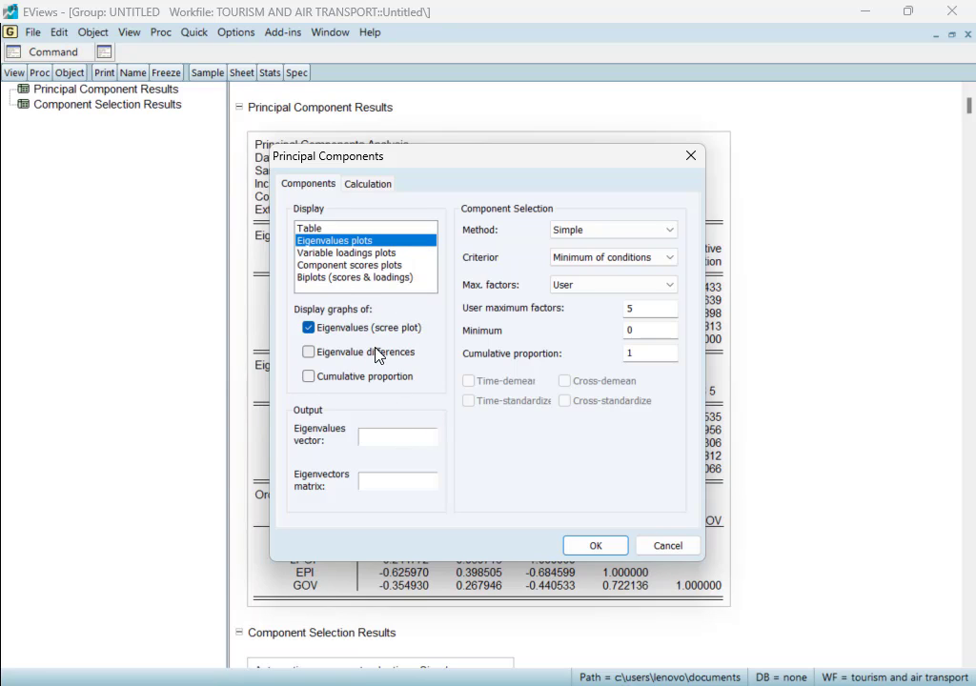
pyautogui.click(311, 355)
pyautogui.click(313, 378)
pyautogui.click(593, 545)
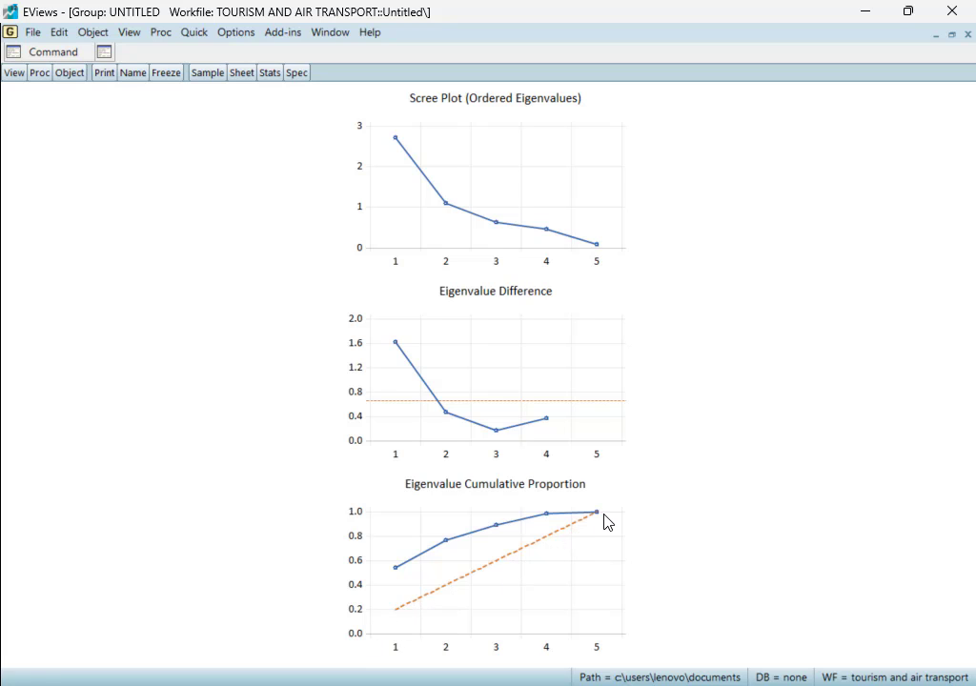
# Step: Display the variable loadings plot for components 1 and 2 with normalized loadings, centered around zero
pyautogui.moveTo(605, 521)
pyautogui.click(14, 75)
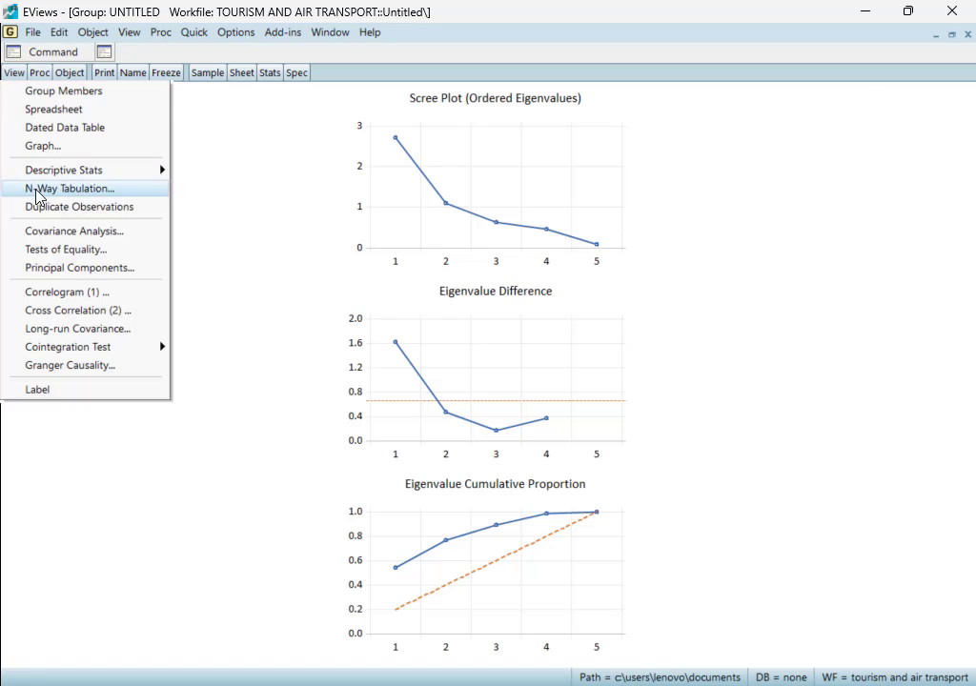
pyautogui.click(78, 270)
pyautogui.click(435, 254)
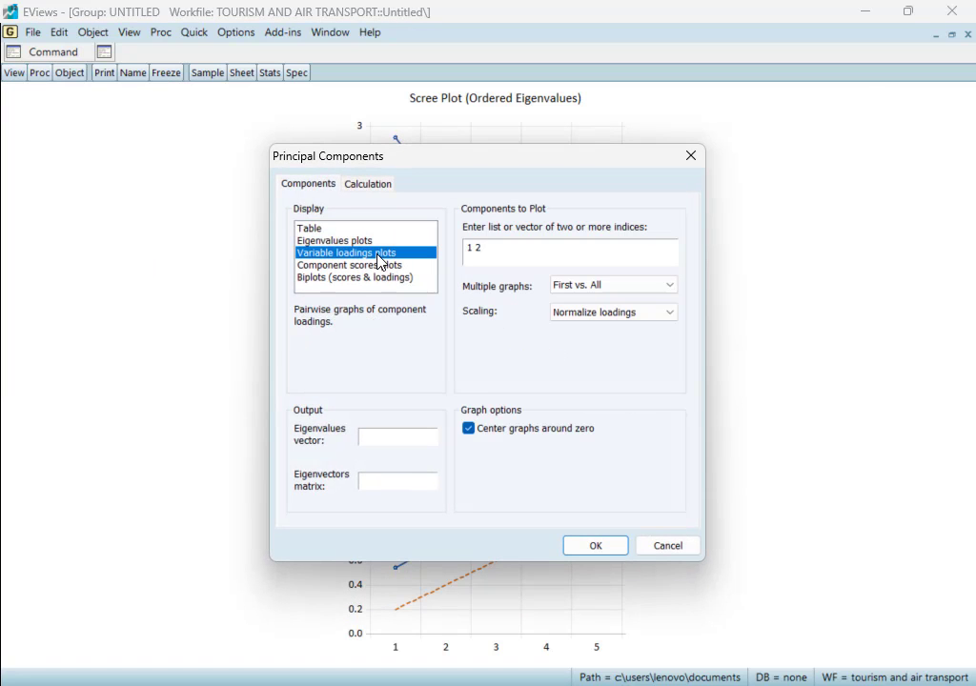
pyautogui.click(590, 545)
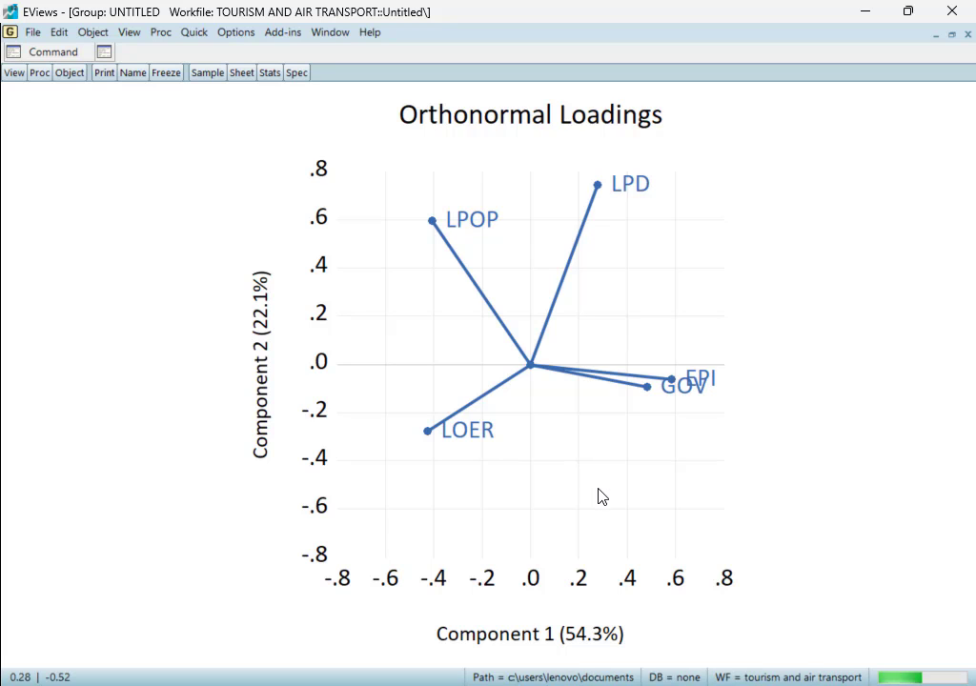
# Step: Display the component scores plot for components 1 and 2 with normalized loadings and outliers labelled
pyautogui.click(13, 73)
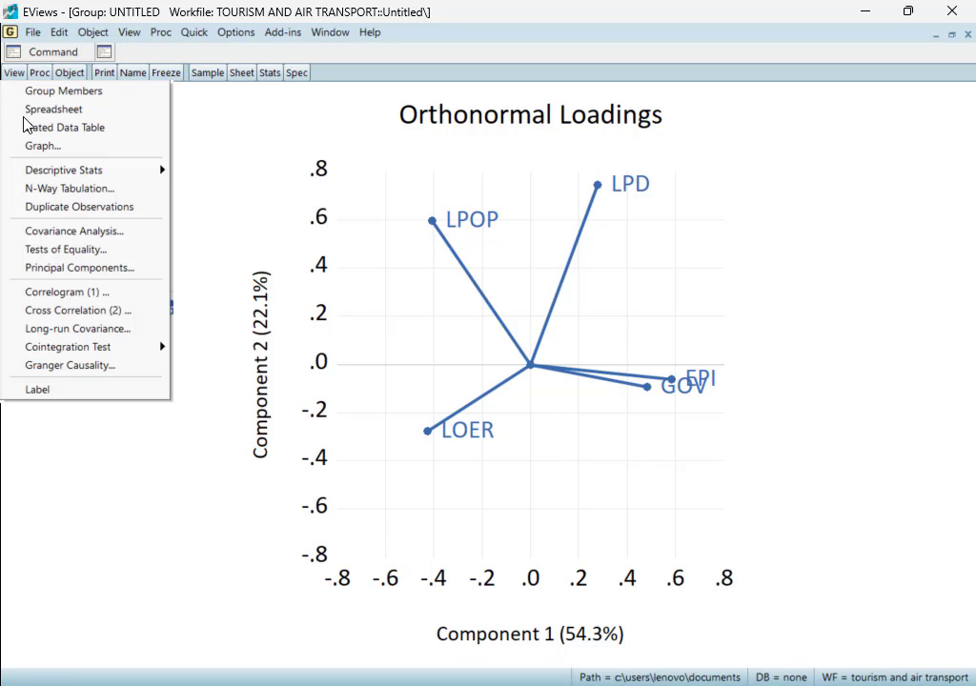
pyautogui.click(73, 270)
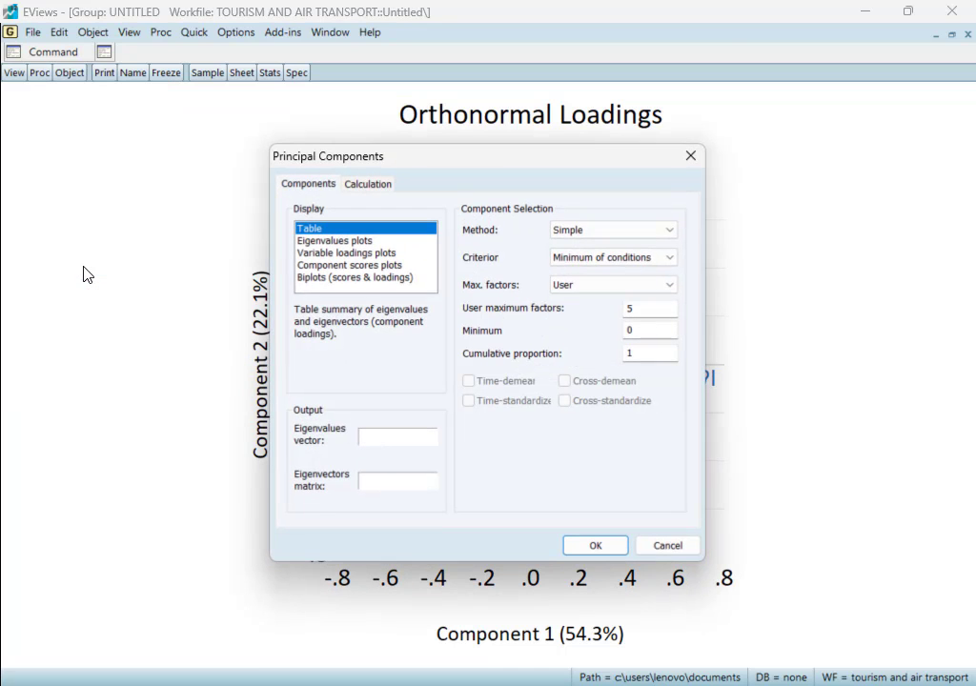
pyautogui.click(331, 267)
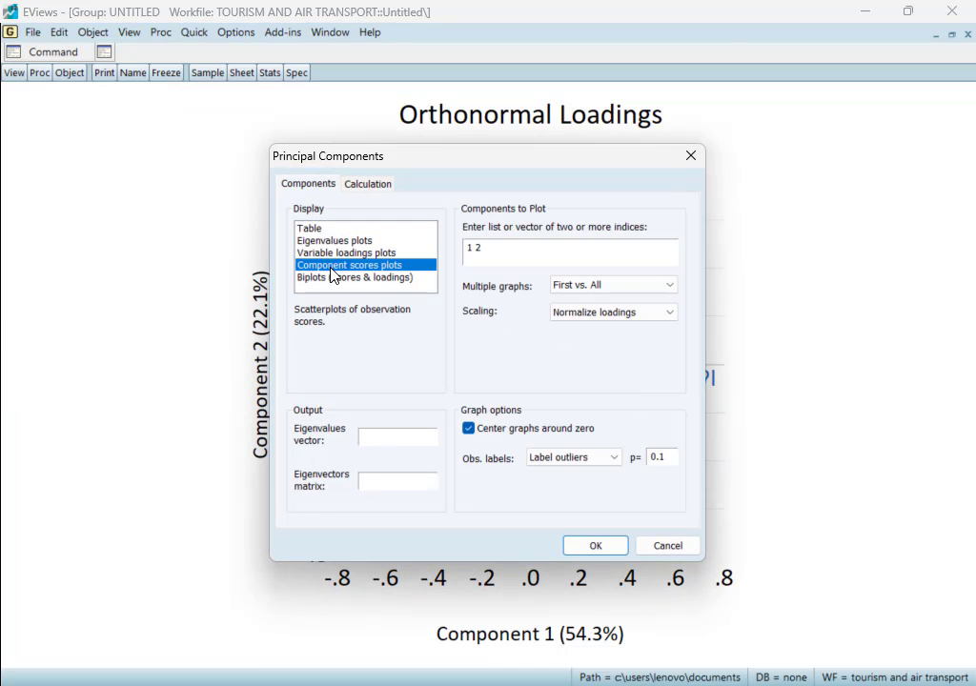
pyautogui.click(584, 546)
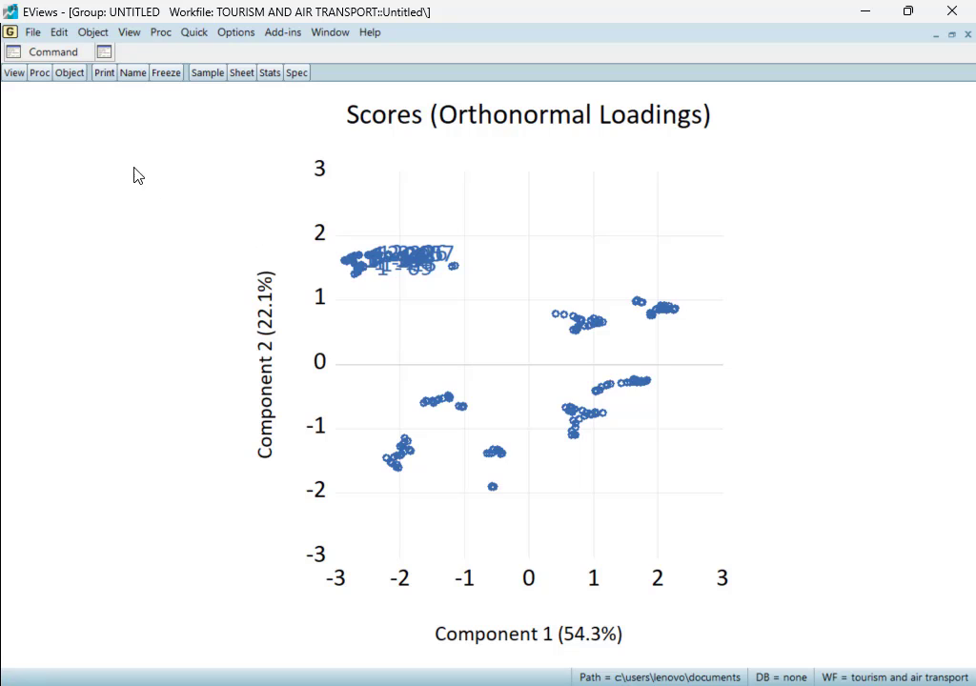
# Step: Display a biplot of scores and loadings for components 1 and 2 with automatic loadings axis scaling
pyautogui.click(13, 74)
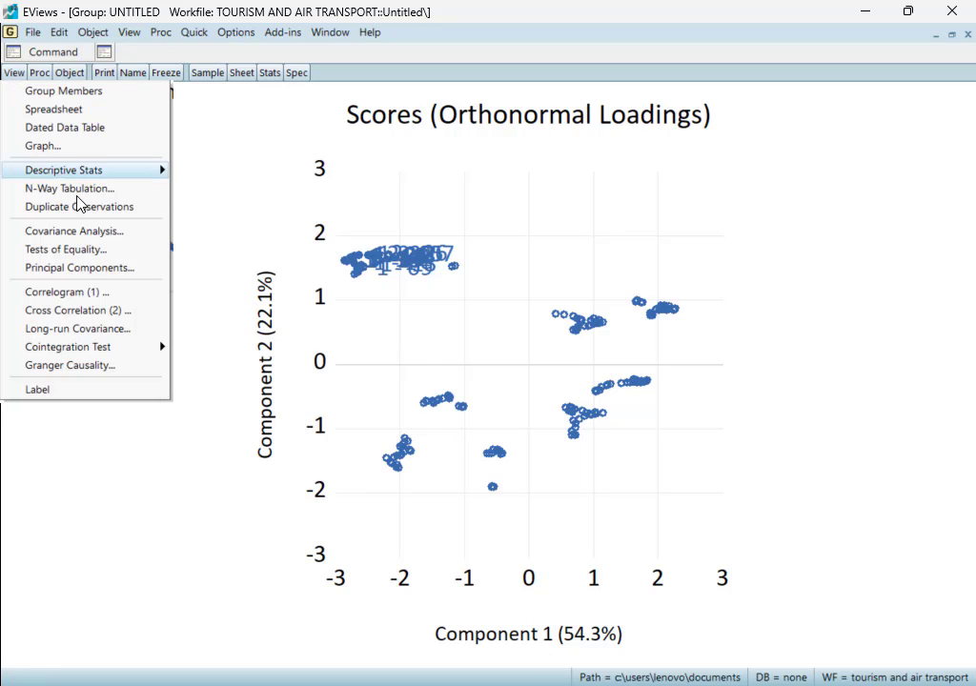
pyautogui.click(105, 268)
pyautogui.click(386, 282)
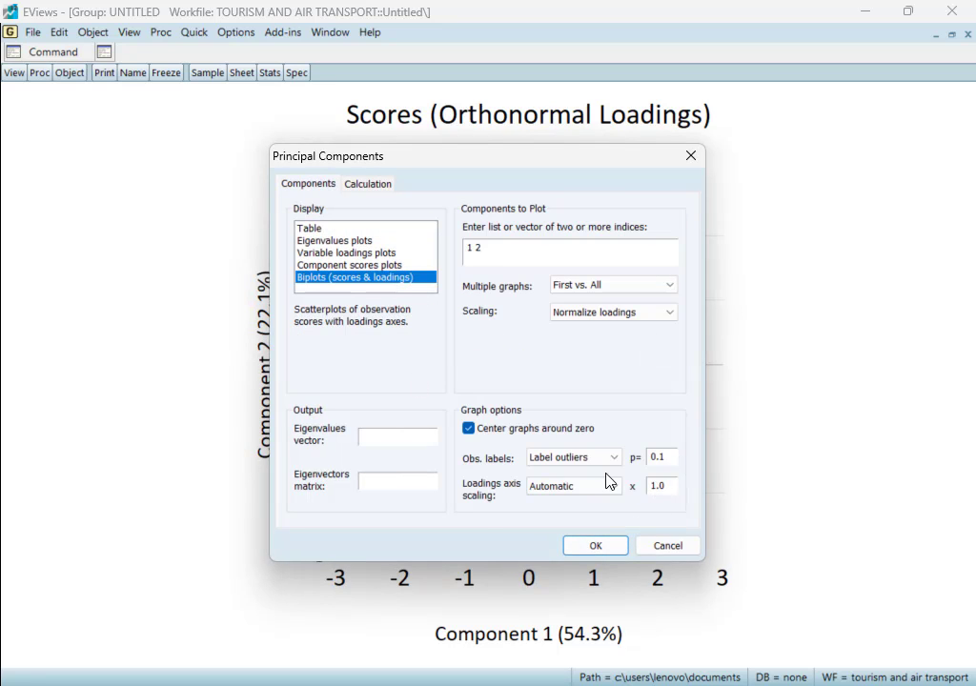
pyautogui.click(591, 547)
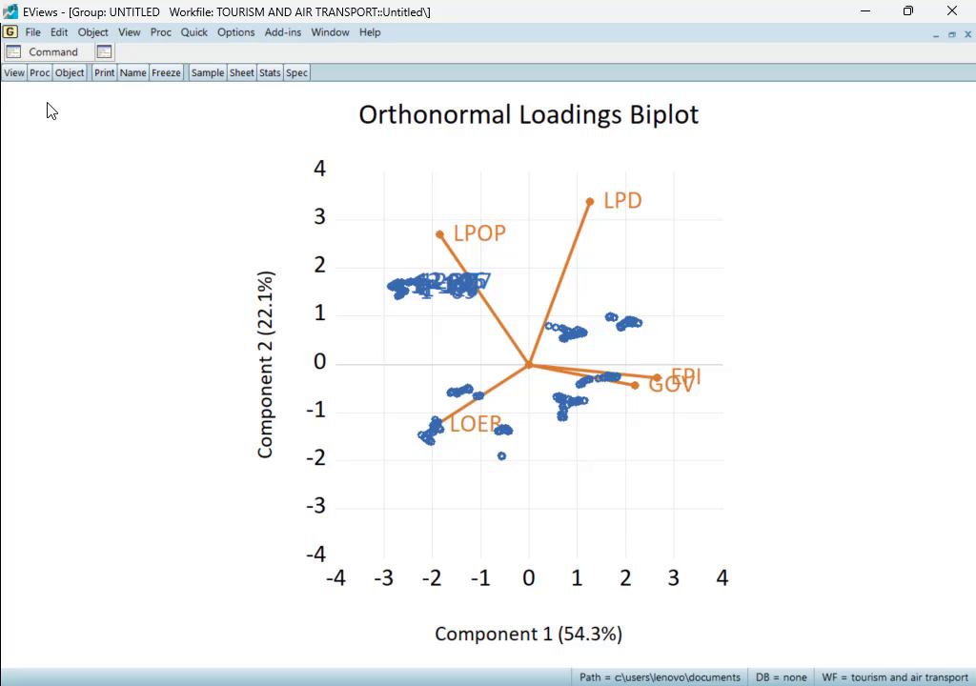
# Step: Make principal components from the group, entering index 1 as scores series names and LM as loadings matrix, with normalized loadings
pyautogui.click(42, 74)
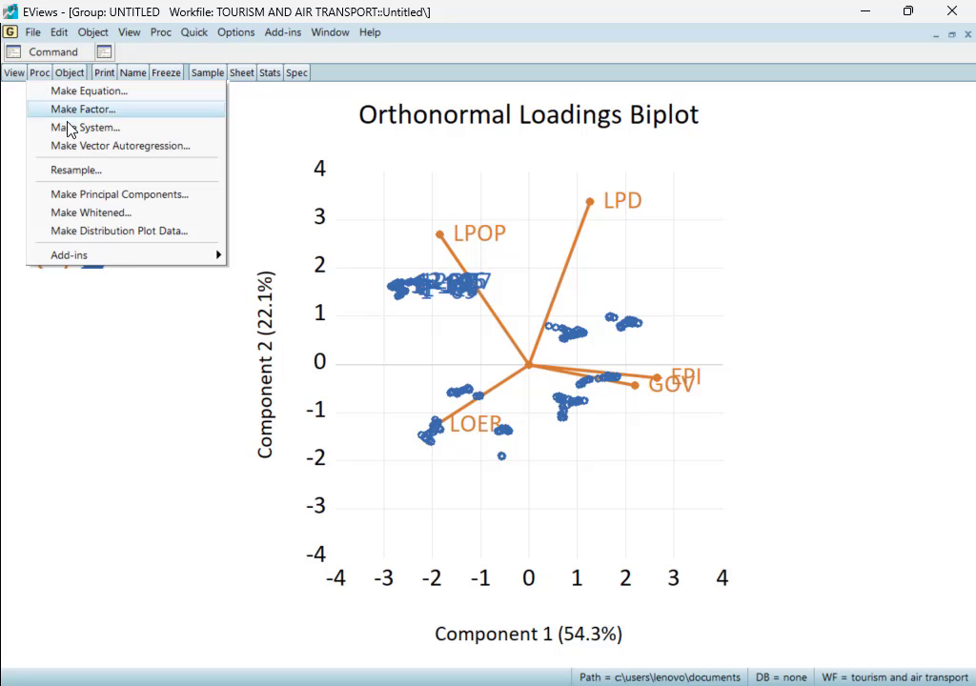
pyautogui.click(99, 201)
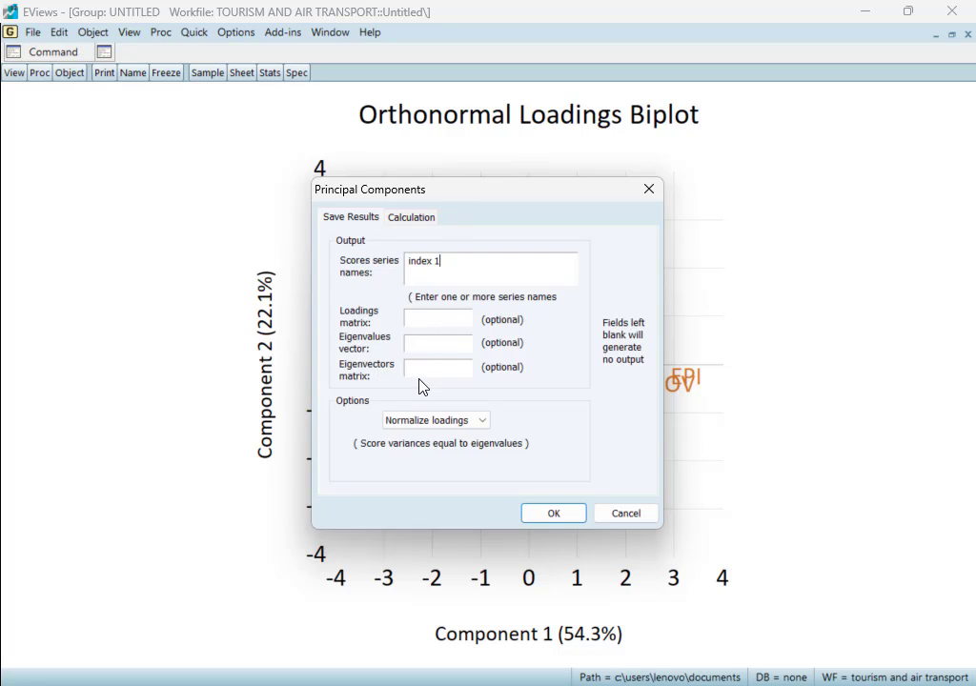
pyautogui.click(412, 319)
pyautogui.click(480, 425)
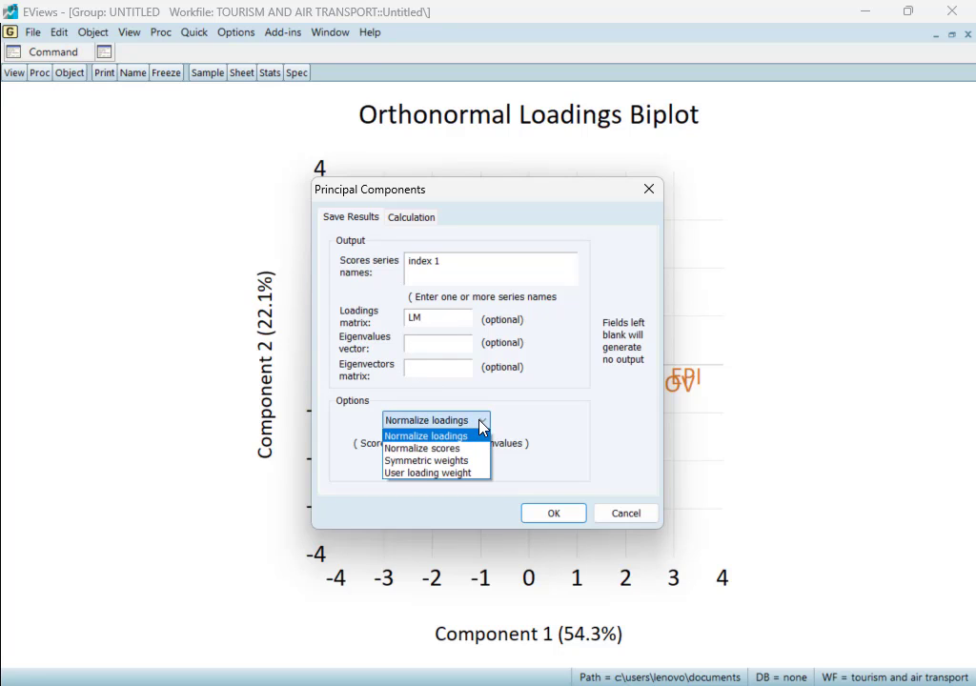
pyautogui.click(481, 425)
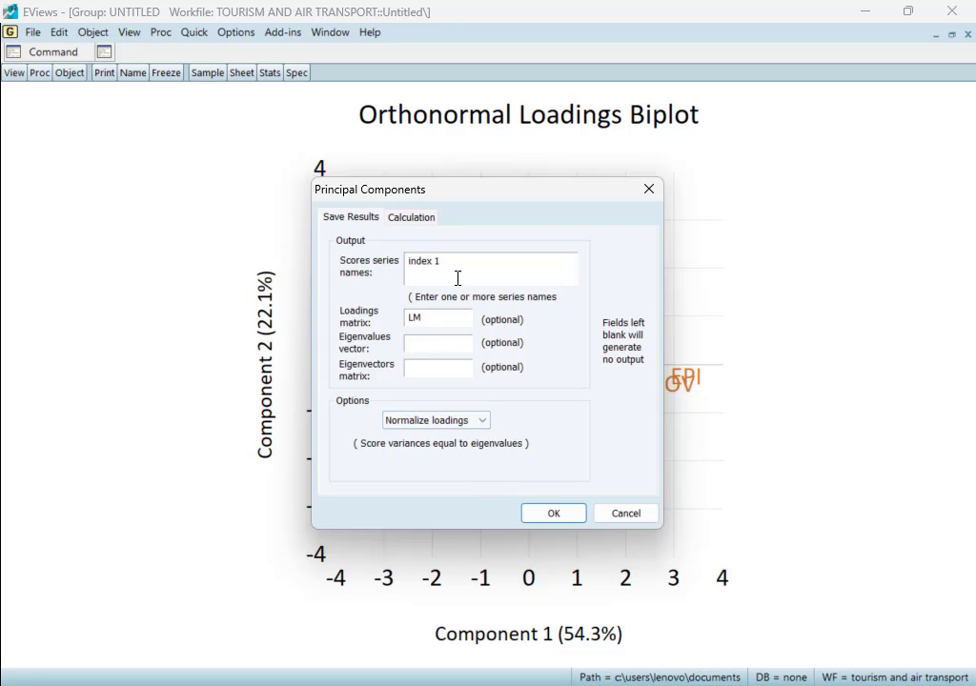
pyautogui.click(408, 217)
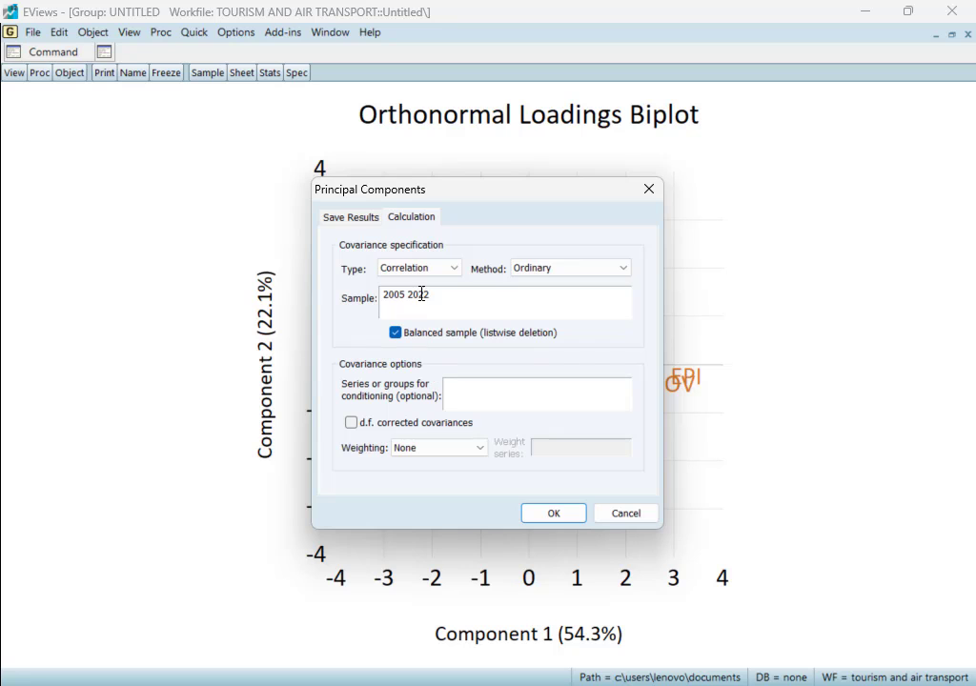
pyautogui.click(329, 220)
pyautogui.click(556, 514)
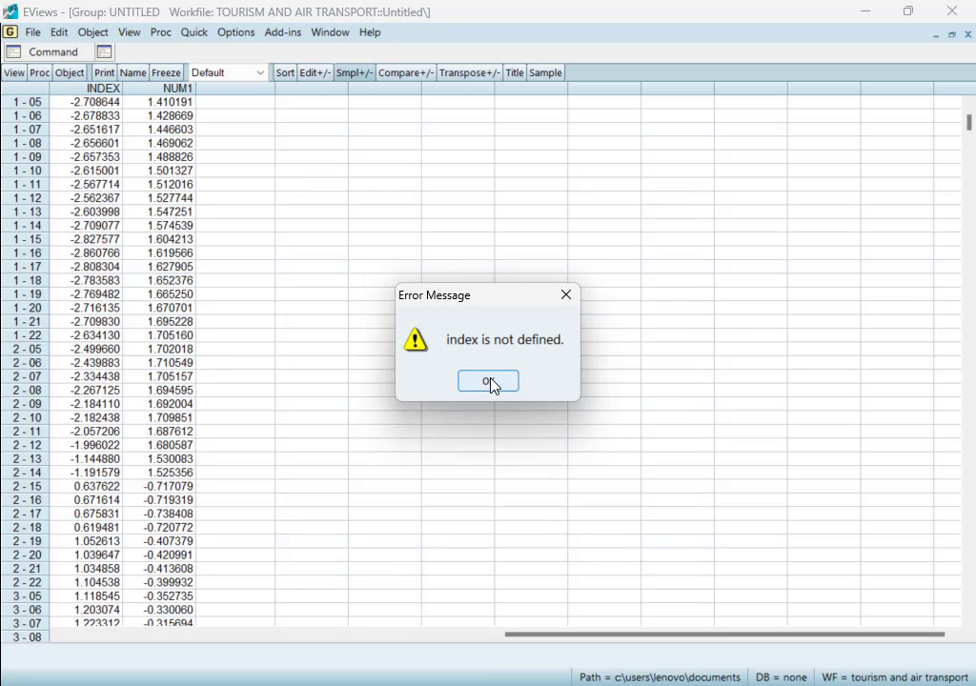
pyautogui.click(489, 381)
# Step: Review the generated component scores in the group sheet and in the num1 series
pyautogui.scroll(-2, 203, 310)
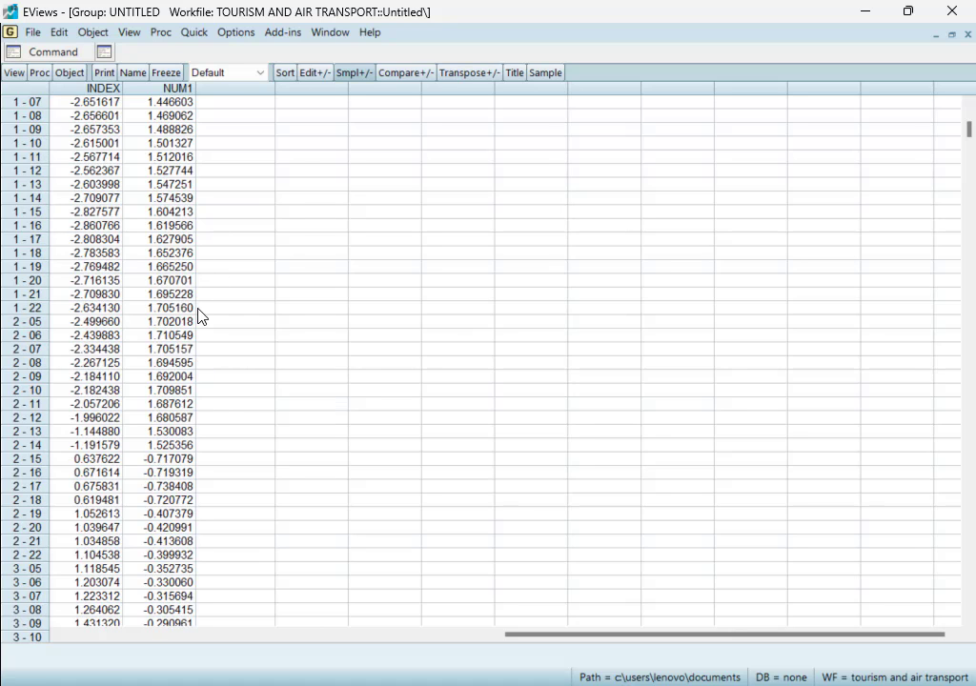
pyautogui.scroll(2, 198, 310)
pyautogui.click(952, 36)
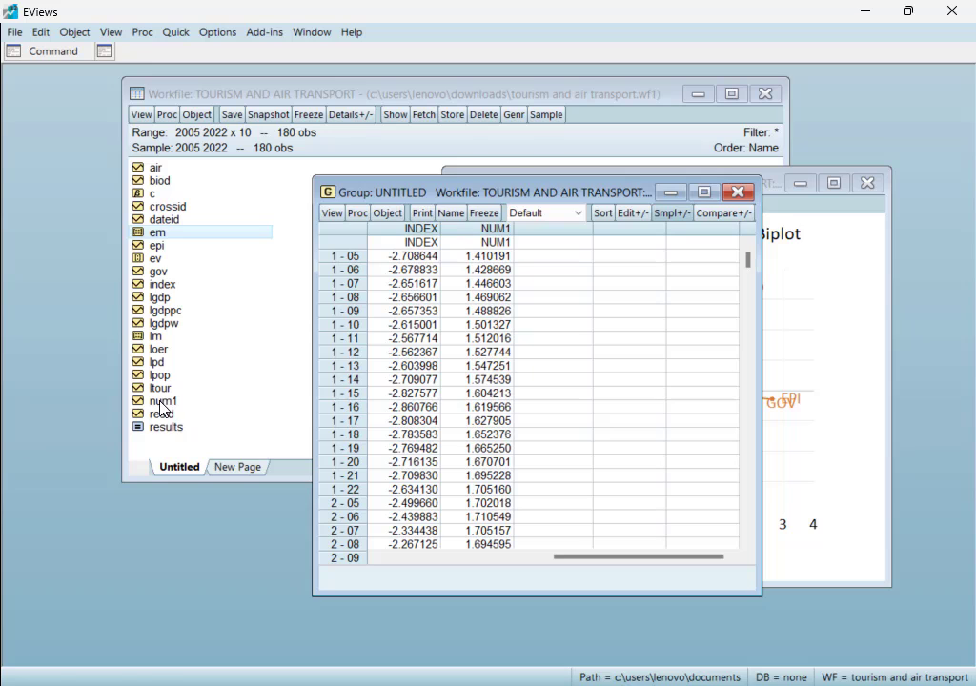
pyautogui.click(161, 403)
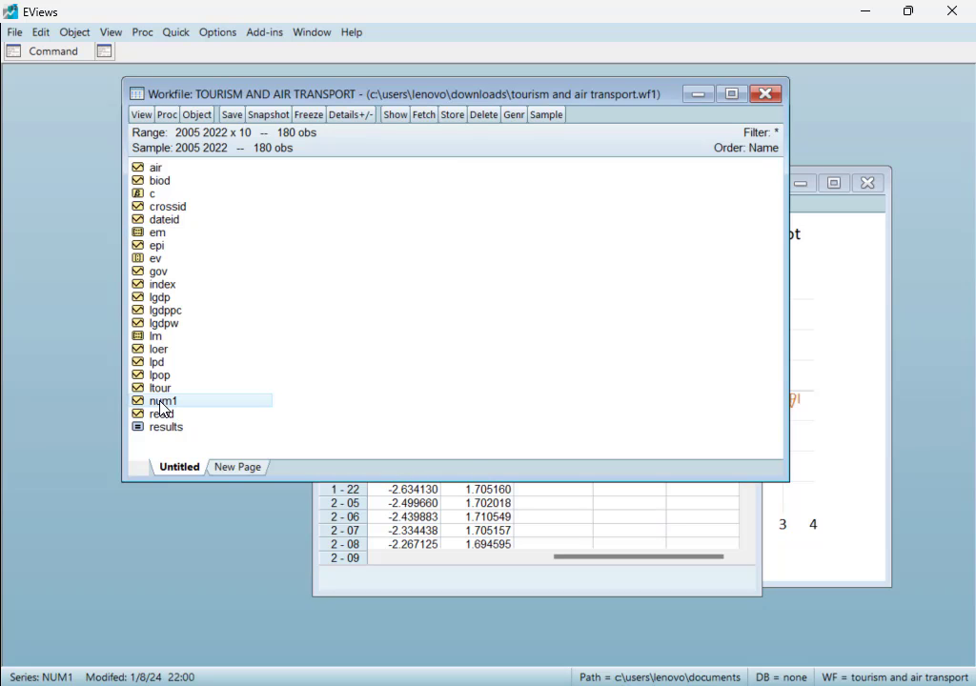
pyautogui.doubleClick(162, 404)
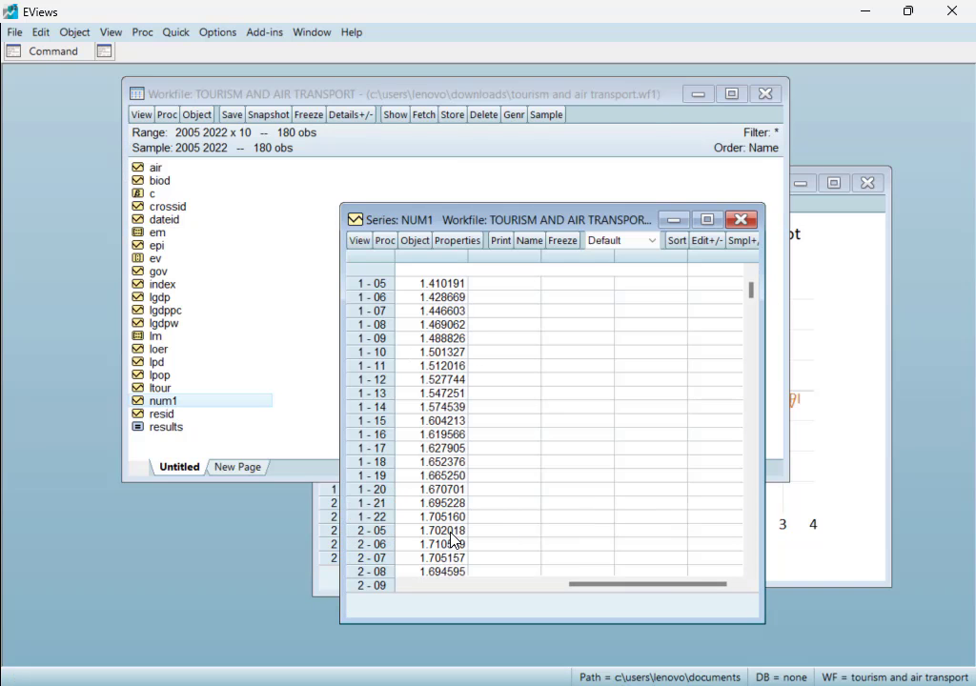
pyautogui.scroll(1, 540, 356)
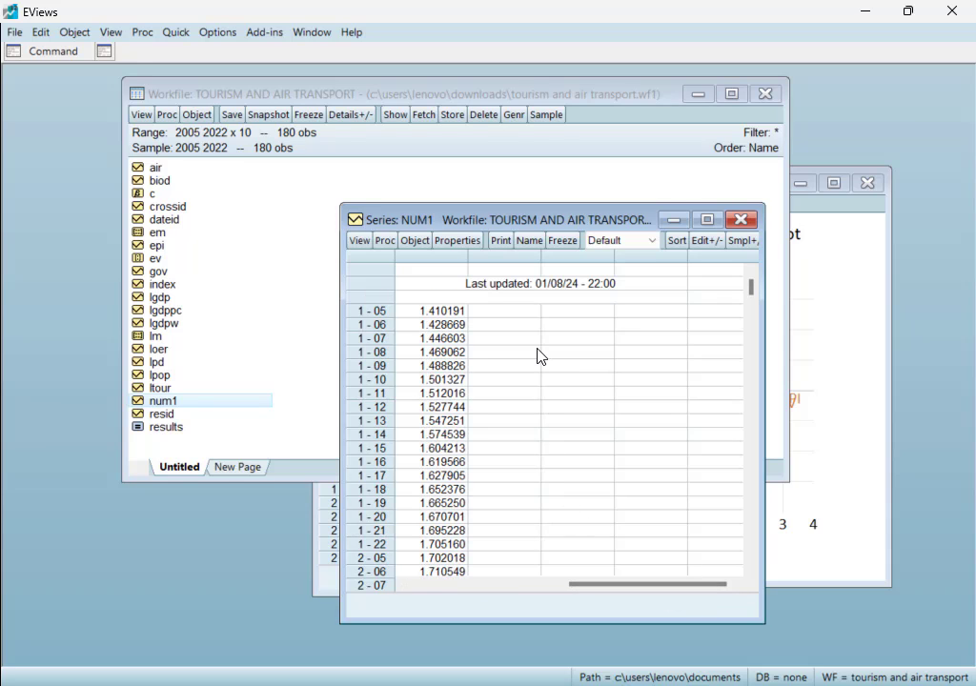
pyautogui.click(740, 219)
# Step: Close the untitled group of INDEX and NUM1 scores, deleting it
pyautogui.click(562, 492)
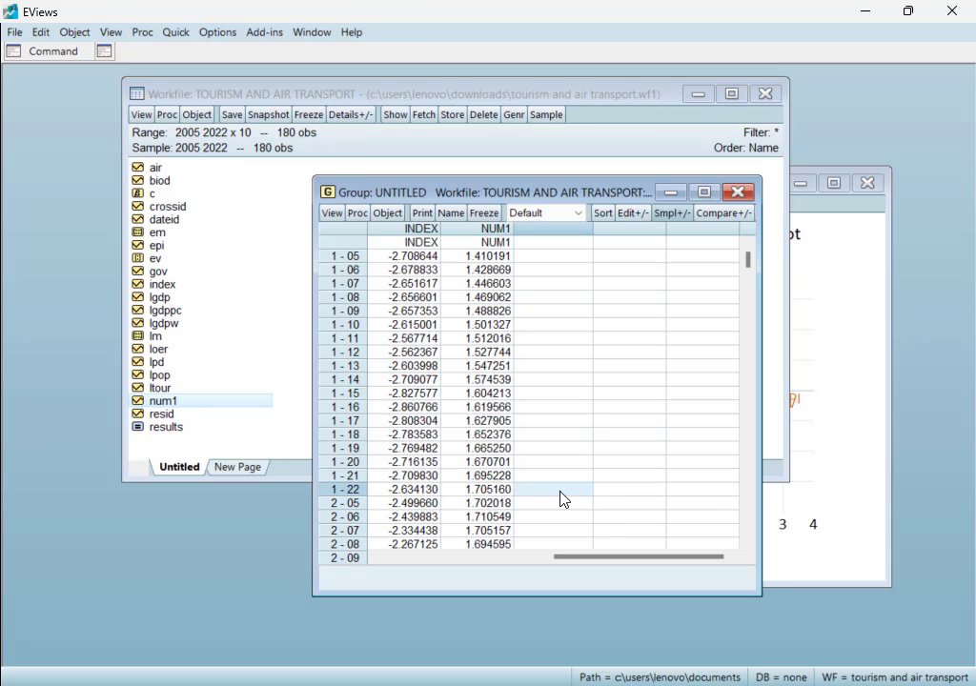
pyautogui.click(737, 194)
pyautogui.click(438, 387)
pyautogui.click(549, 544)
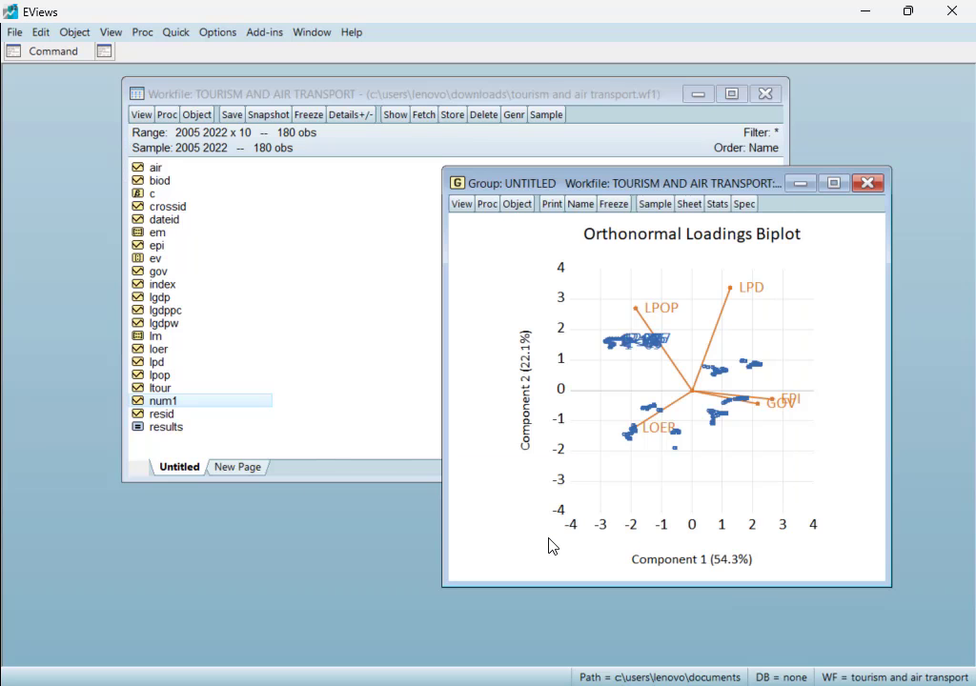
# Step: Make principal components from the biplot group again, saving the scores as series index1
pyautogui.click(515, 210)
pyautogui.click(482, 212)
pyautogui.click(484, 212)
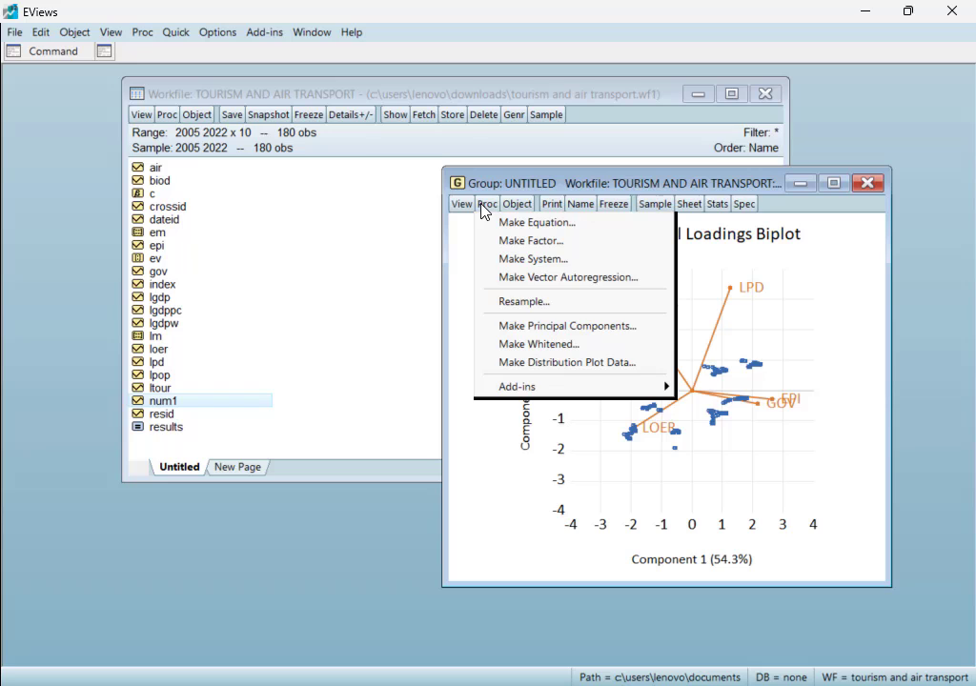
pyautogui.click(519, 521)
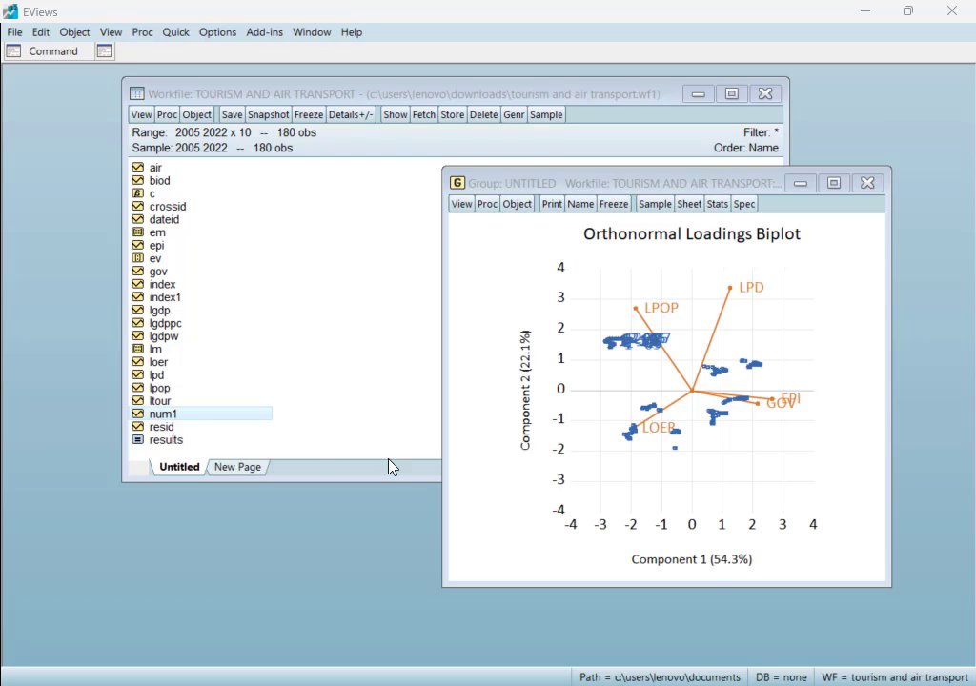
# Step: Examine the values of the num1 series from the first to the last panel observation
pyautogui.doubleClick(158, 417)
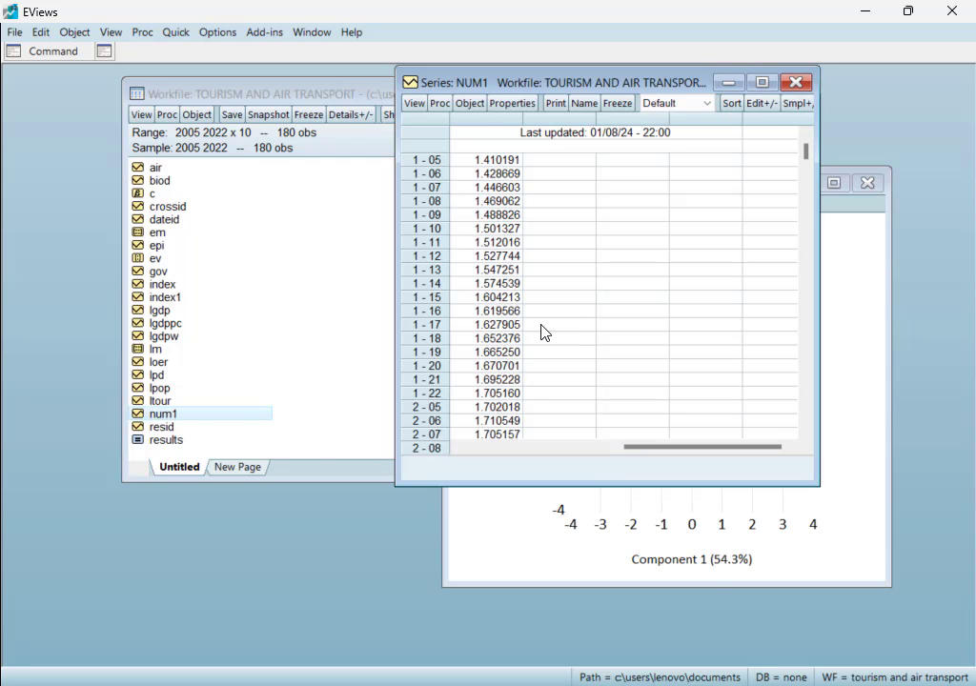
pyautogui.scroll(-20, 540, 334)
pyautogui.scroll(20, 540, 337)
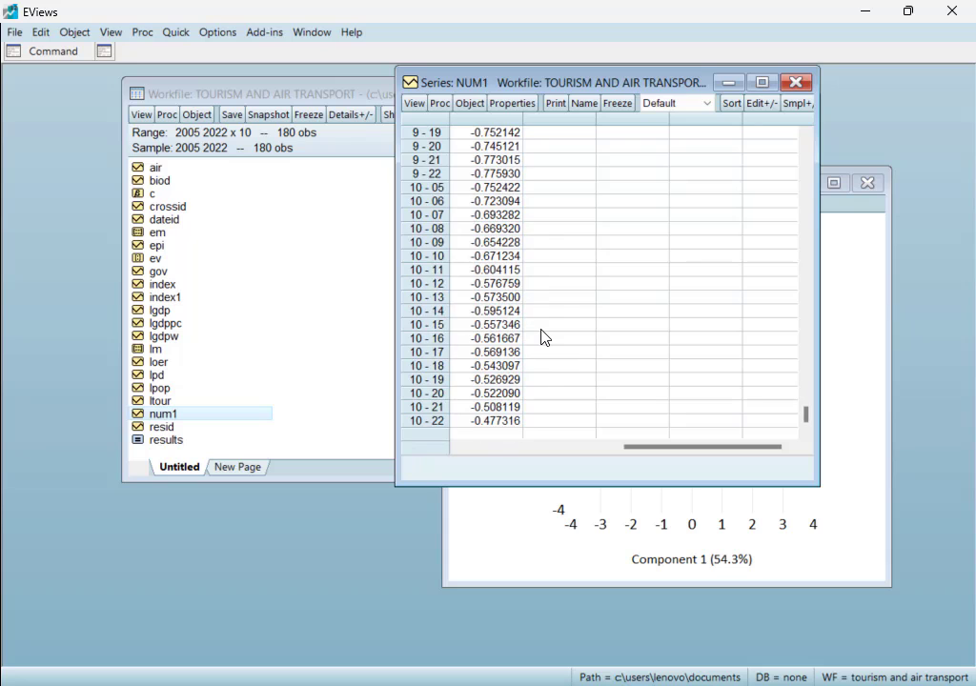
# Step: Close the num1 series and the untitled biplot group, deleting the group
pyautogui.click(796, 83)
pyautogui.click(868, 183)
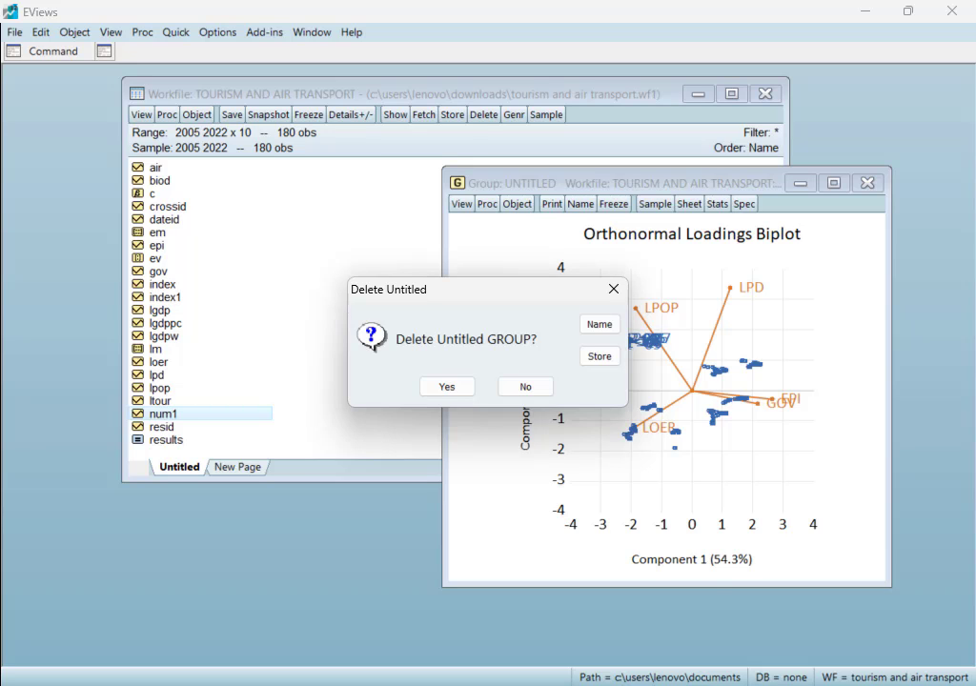
pyautogui.click(447, 387)
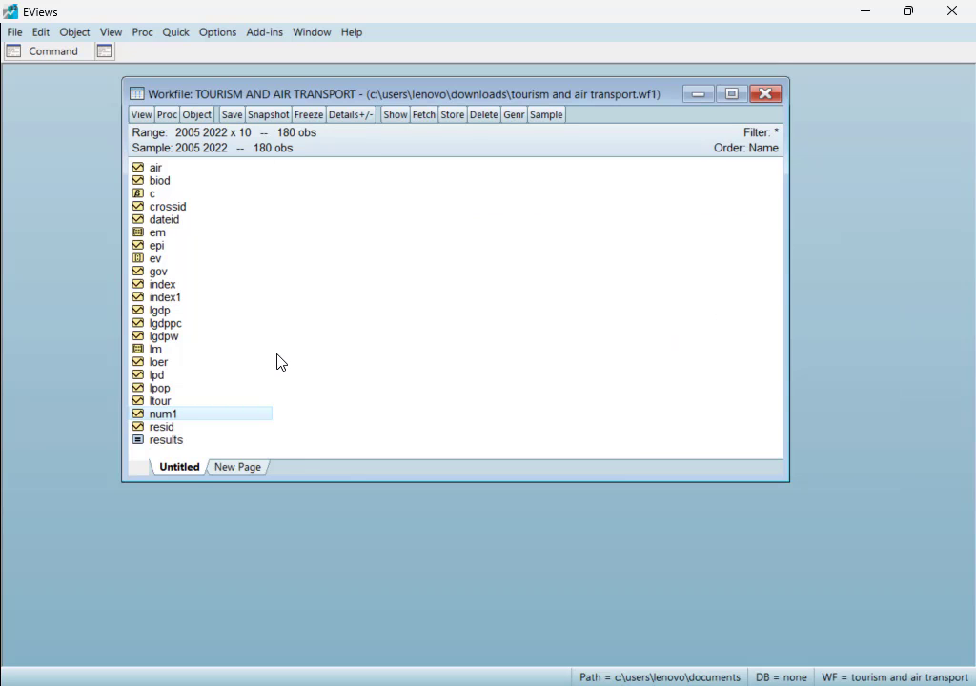